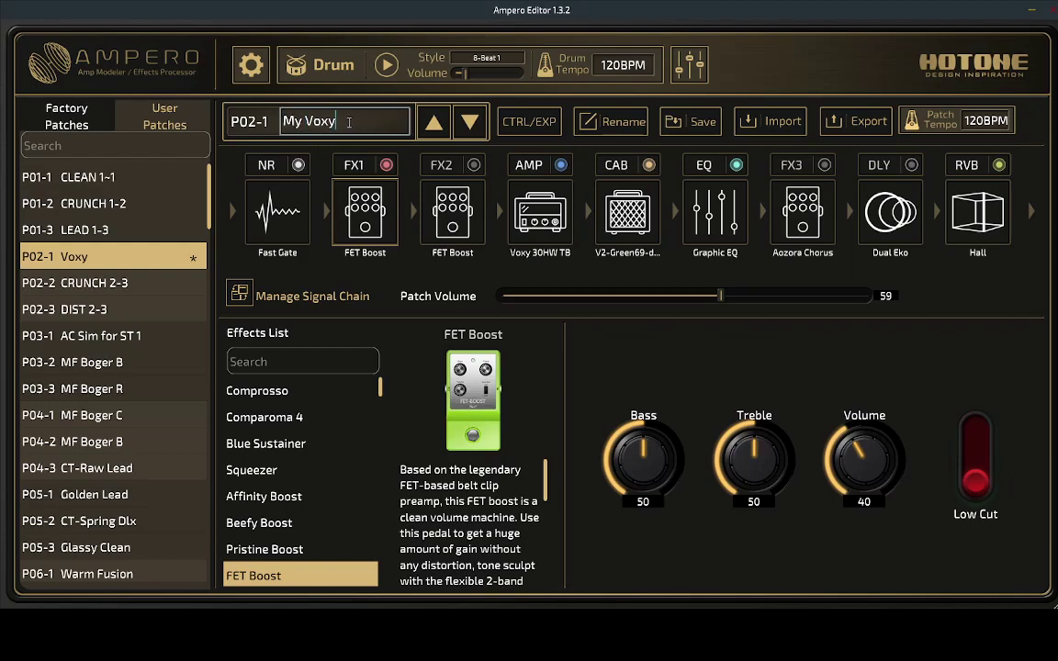
Commit the patch name My Voxy for P02-1 and accept the signal chain order from NR to RVB.
click(302, 298)
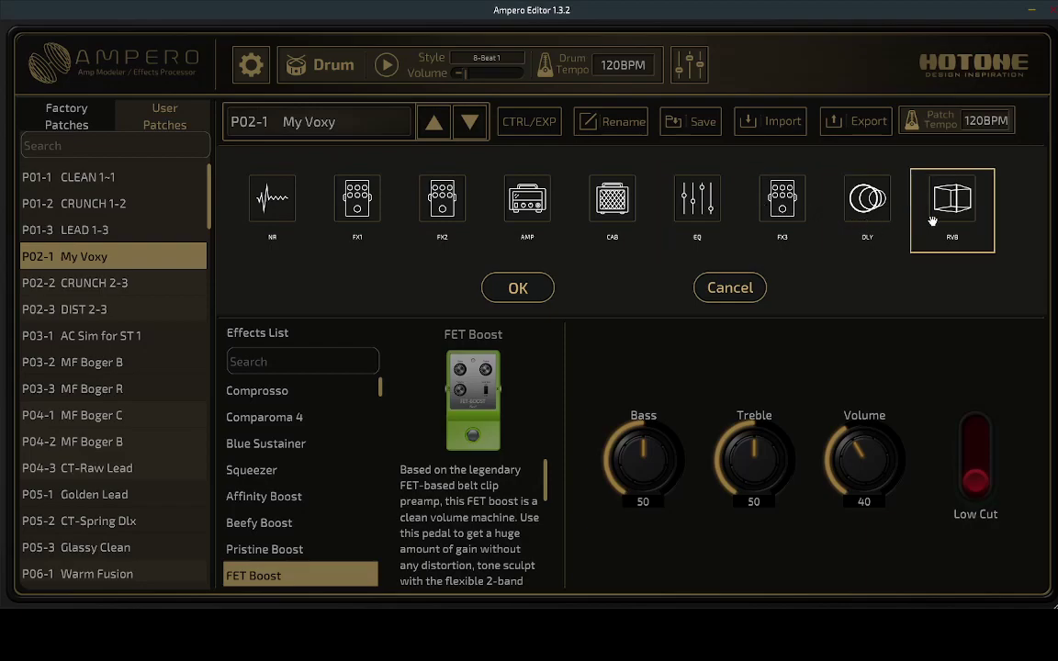
click(537, 290)
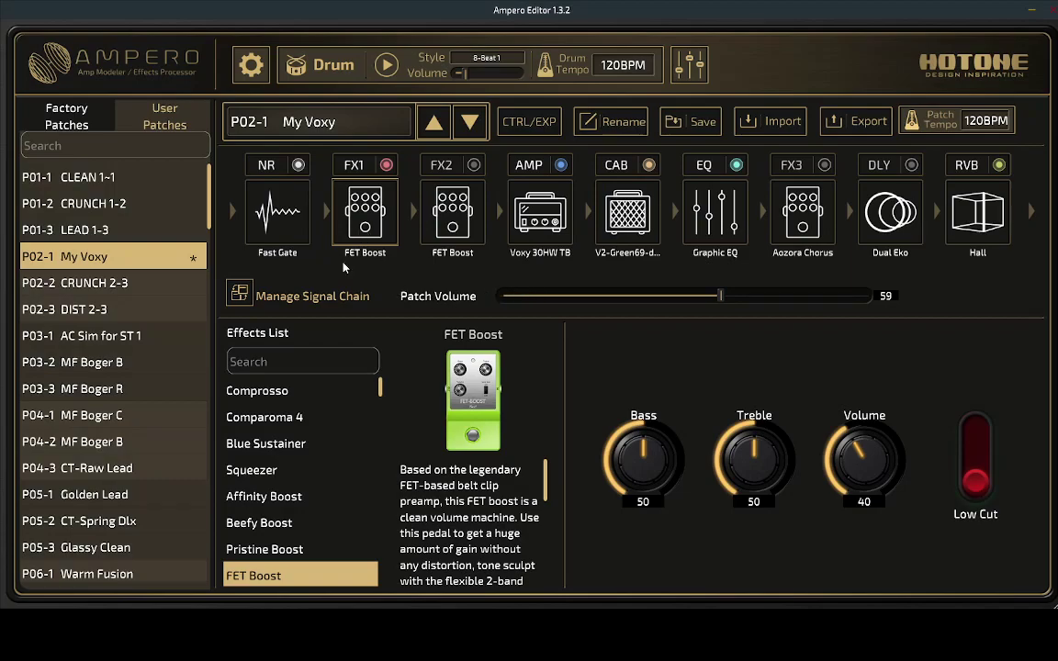
Review the bass, treble and volume settings of the FET Boost in the FX1 slot.
double_click(644, 503)
key(Tab)
double_click(866, 503)
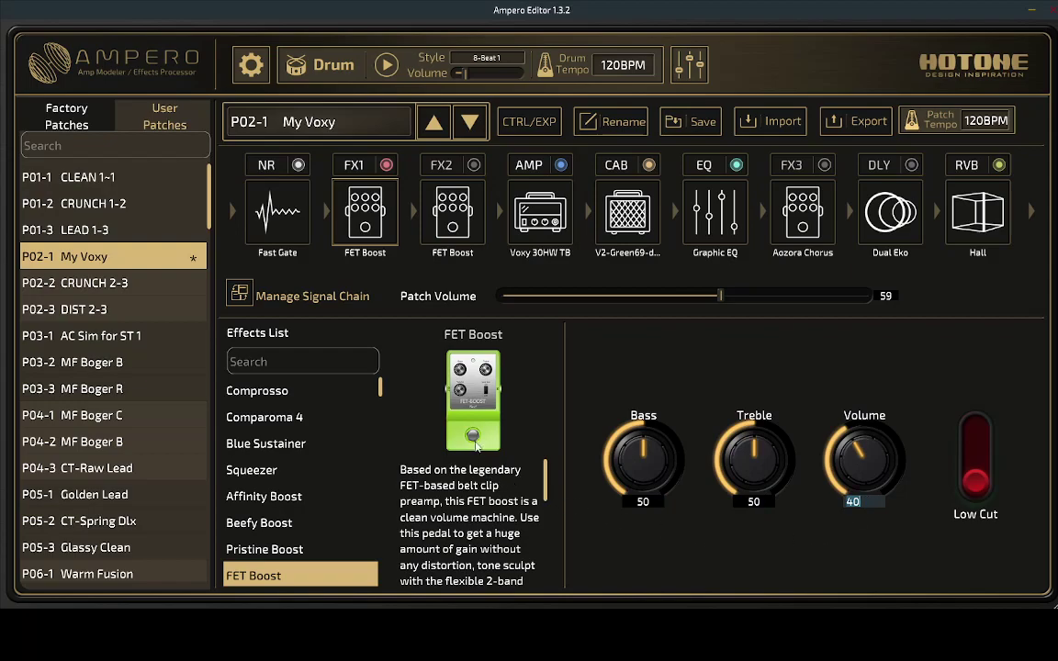
Inspect the FX2 slot's FET Boost, going through its bass, treble and volume values.
click(452, 225)
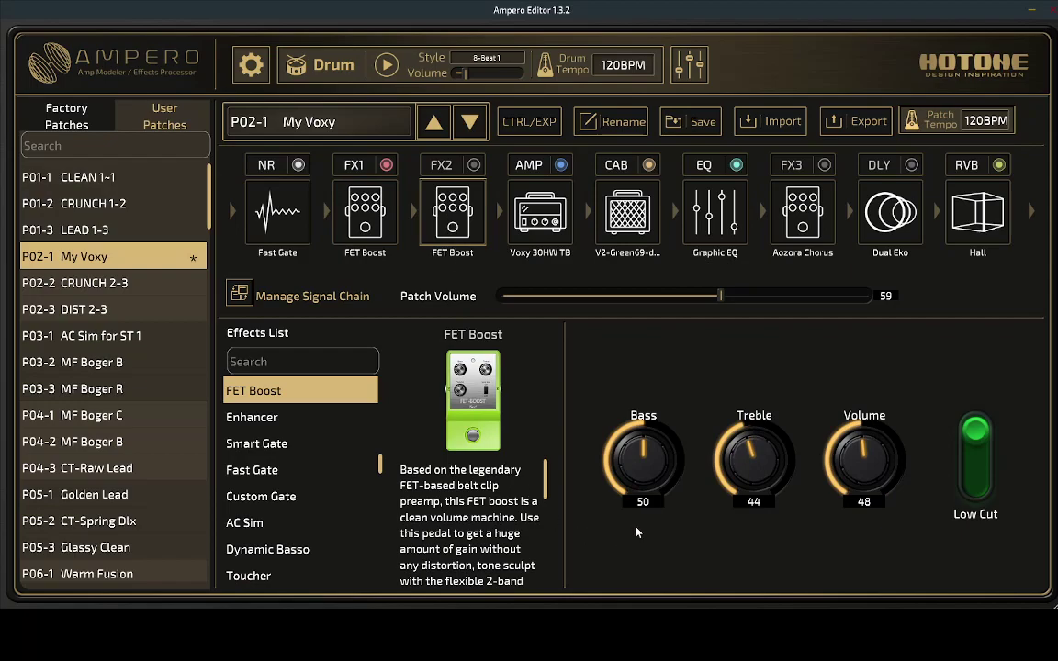
double_click(641, 503)
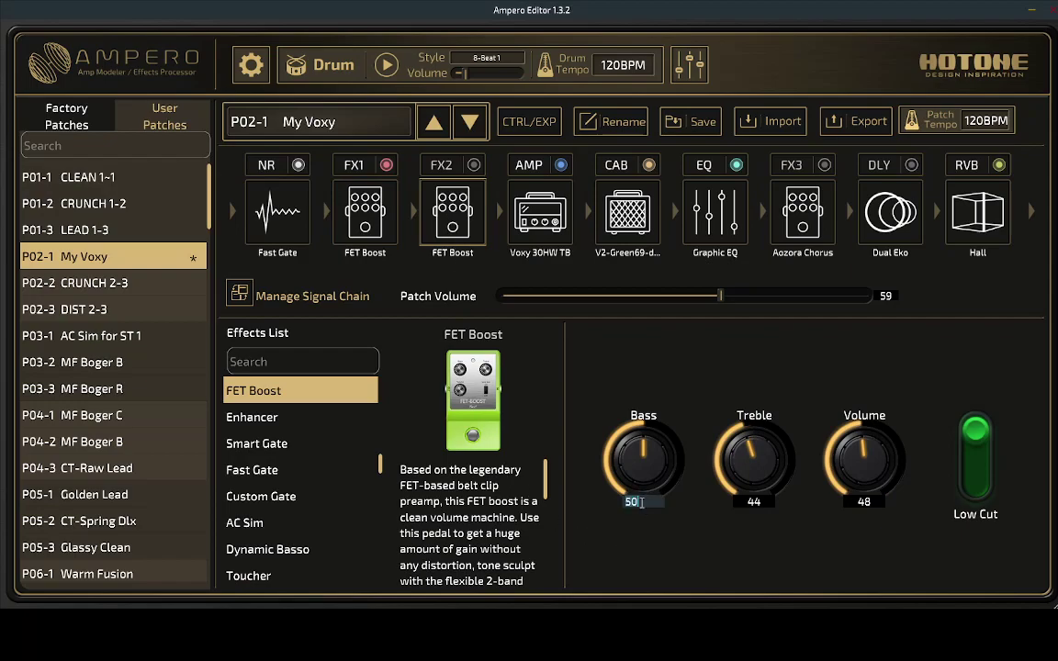
double_click(754, 502)
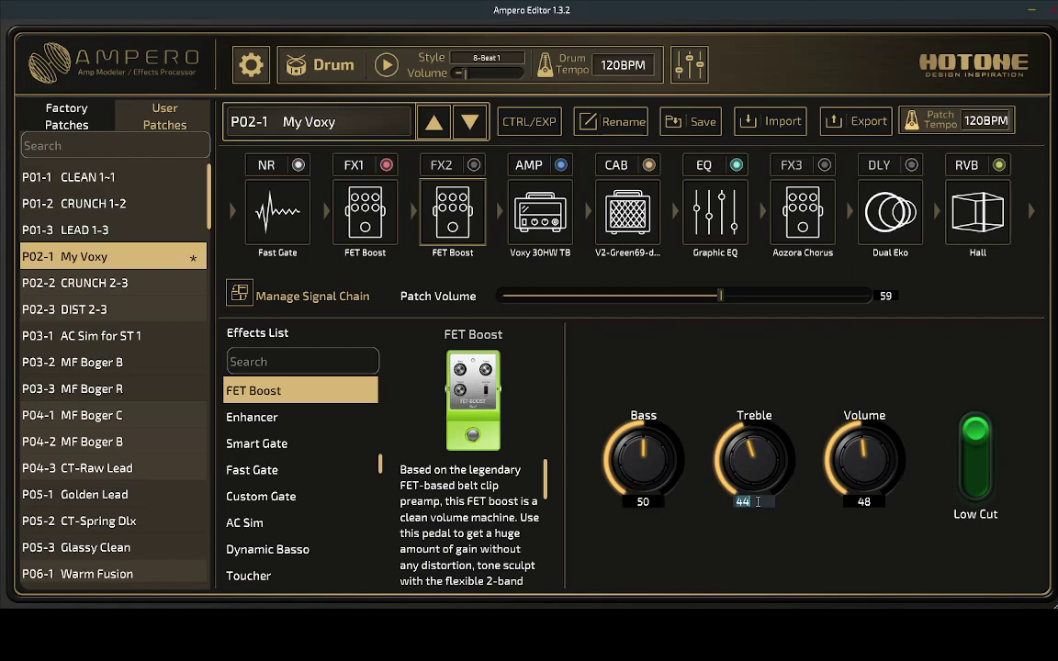
double_click(862, 503)
key(Return)
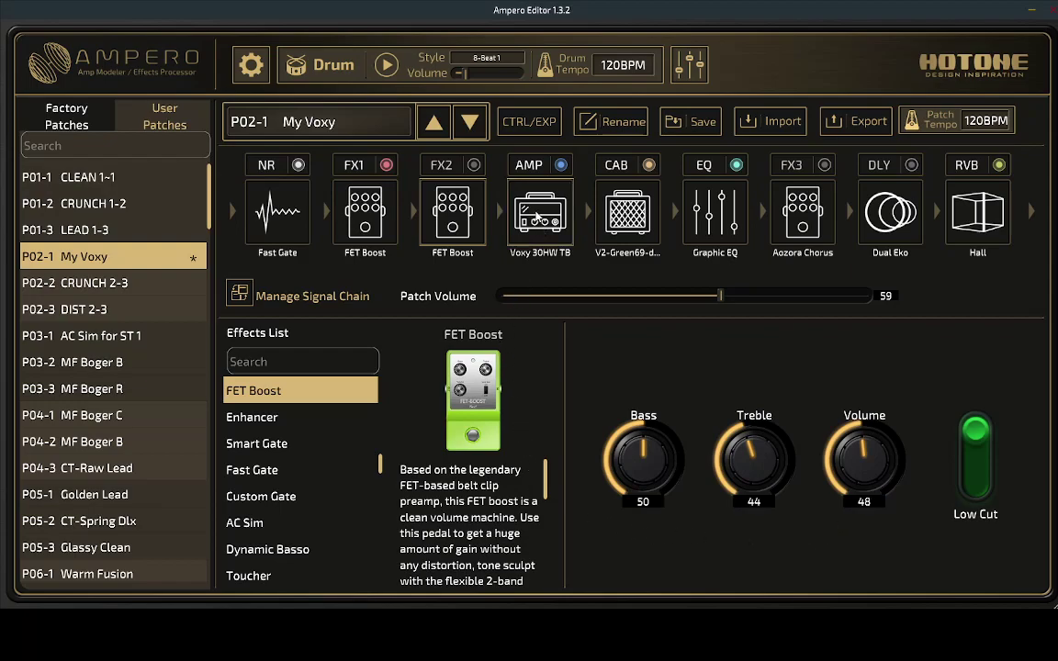
Examine the Voxy 30HW TB amp's volume, tone cut, master, bass and treble settings.
click(538, 215)
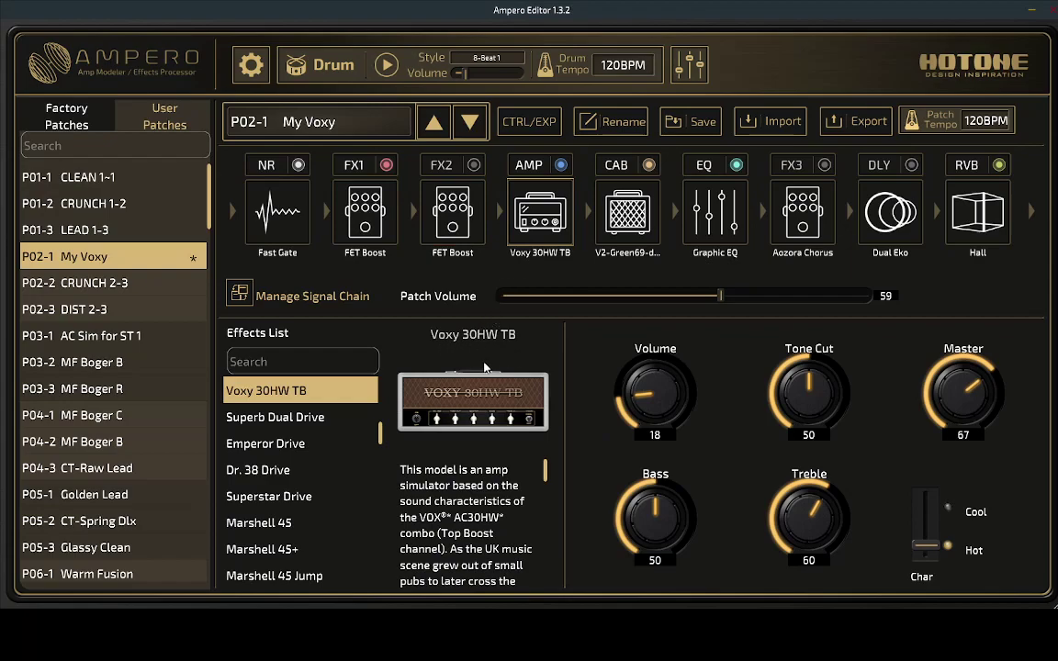
double_click(657, 436)
double_click(804, 437)
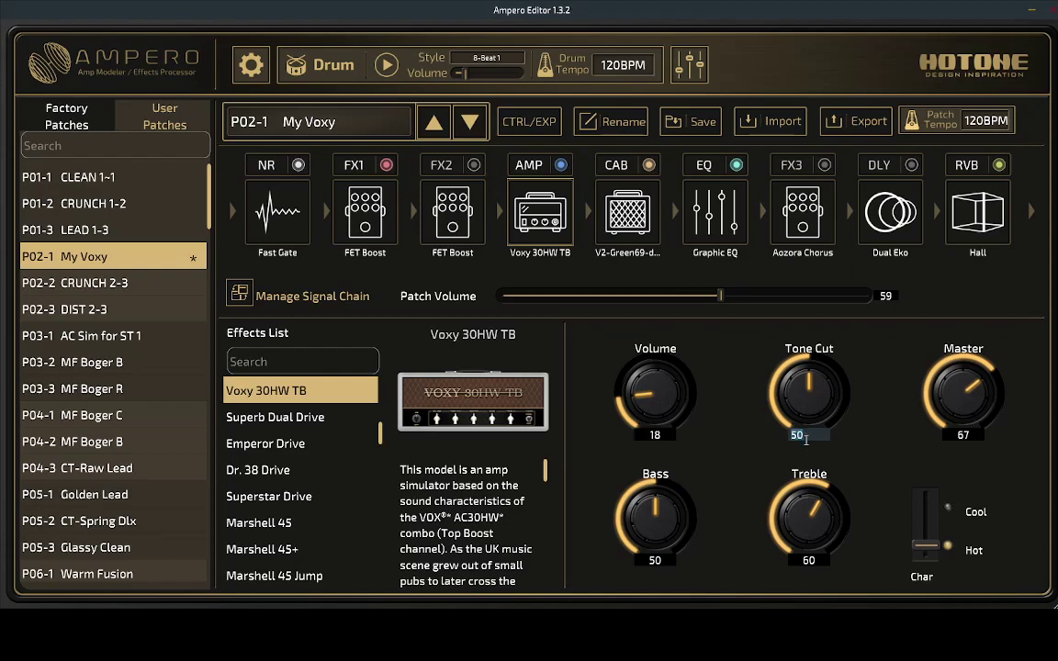
double_click(955, 436)
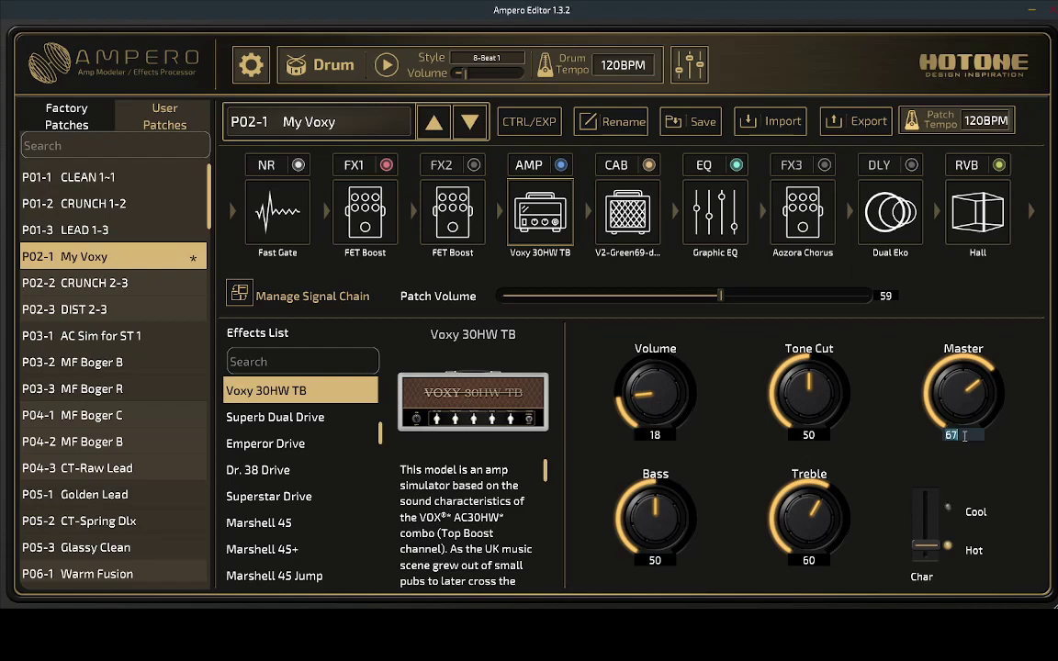
double_click(654, 559)
double_click(808, 560)
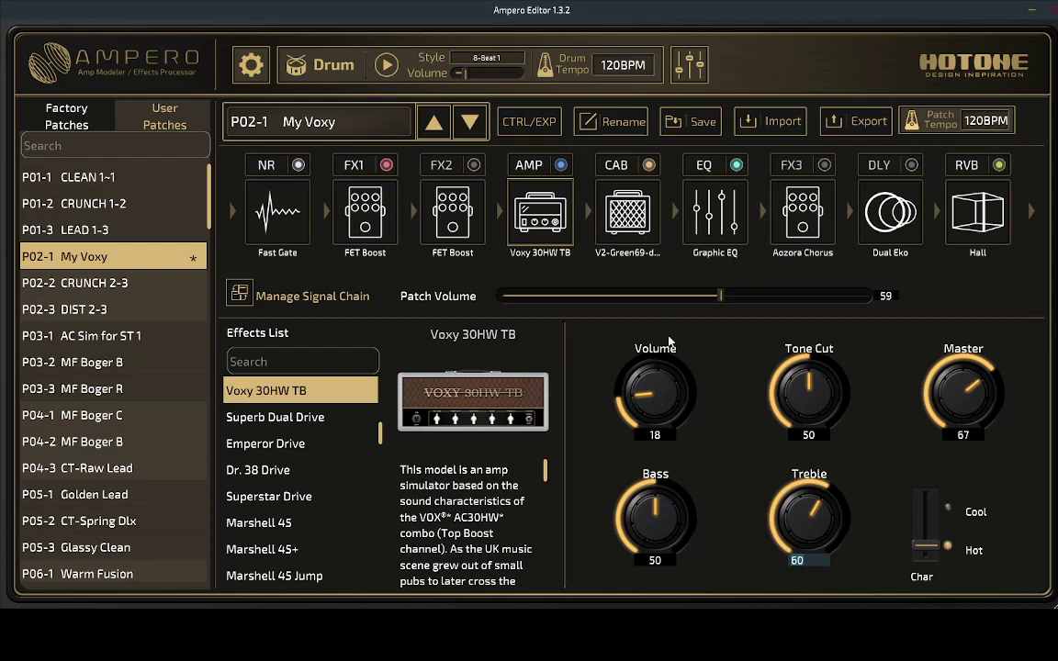
Search the cabinet models for "vox" and replace the user IR in the CAB slot with Voxy 2x12.
click(624, 217)
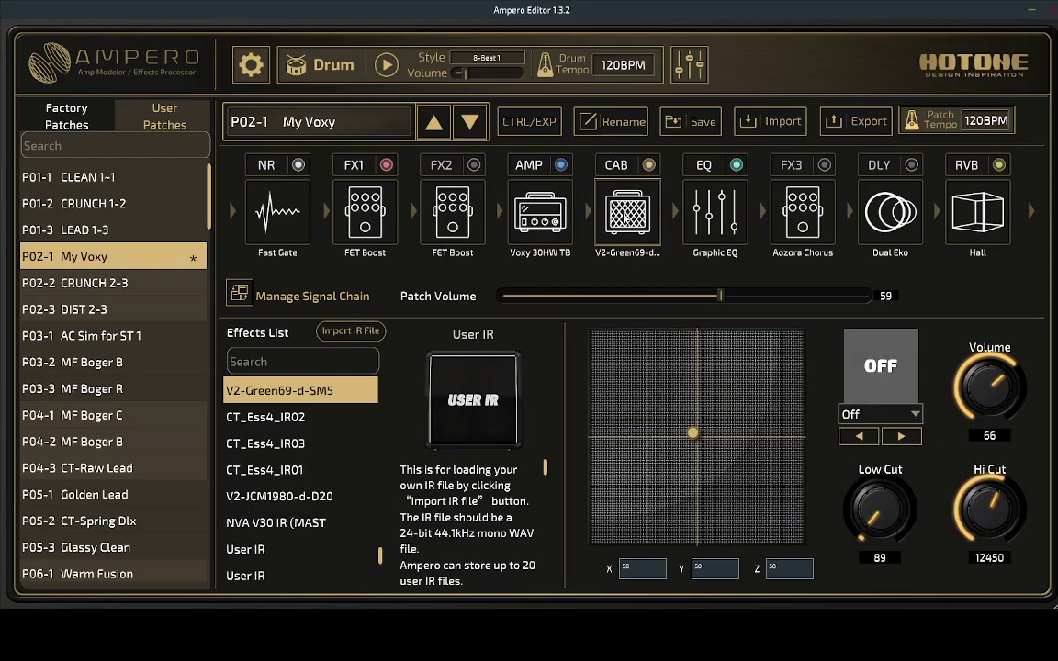
click(252, 362)
text(Vox)
key(Return)
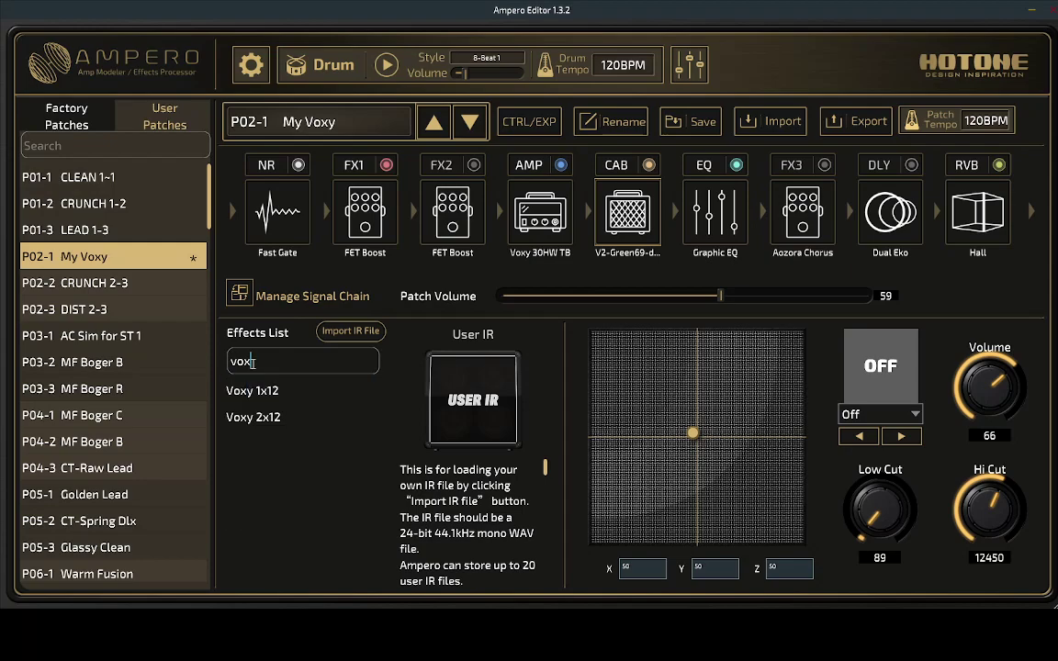
click(246, 418)
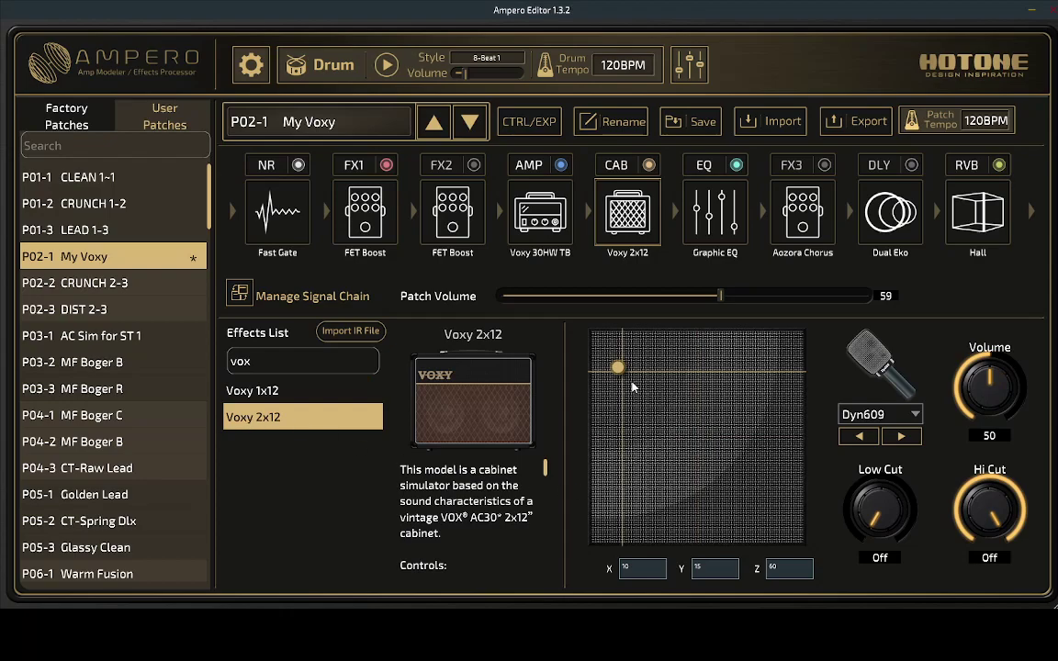
Move the cabinet microphone to about X 31, Y 33 and change the microphone model to Rib 121.
drag(621, 370, 660, 405)
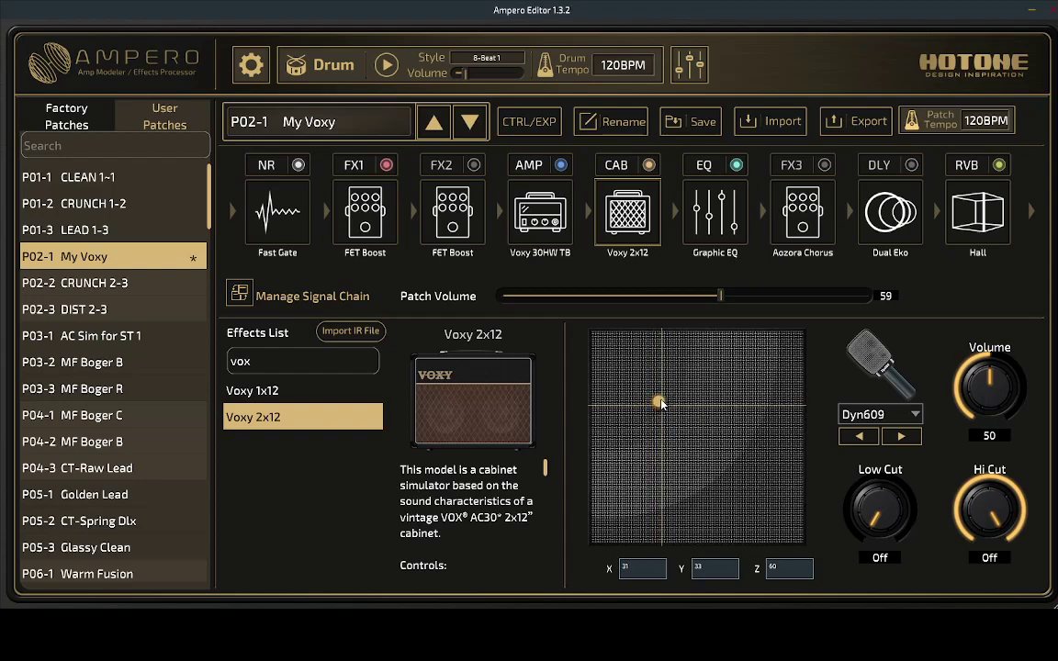
click(909, 416)
click(877, 394)
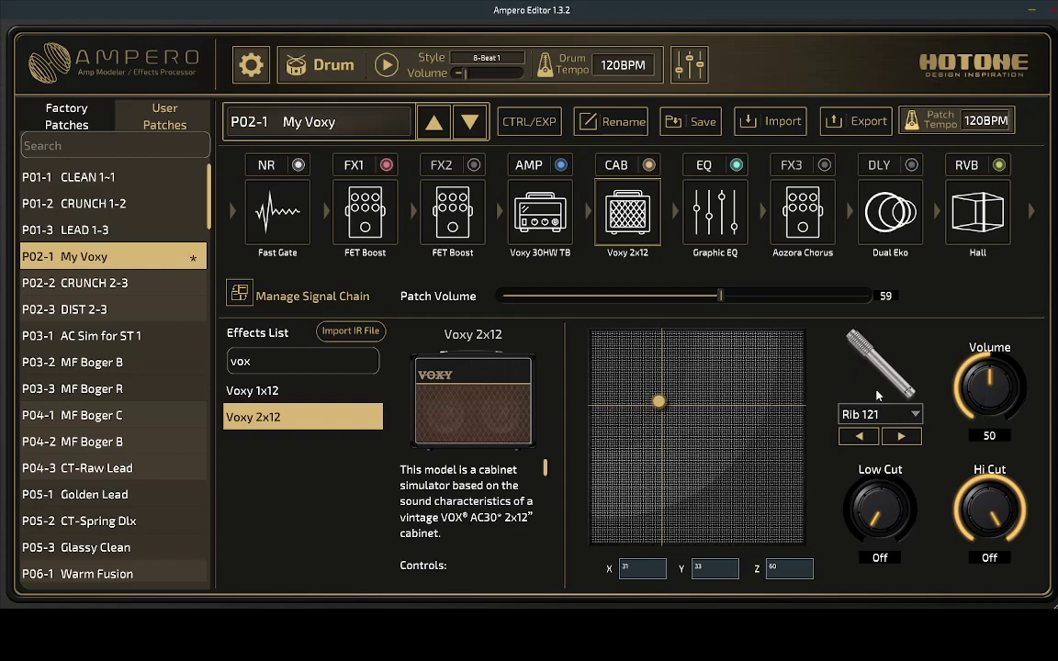
Set the Voxy 2x12 cabinet's Low Cut to 100.
mouse_move(870, 530)
mouse_down()
mouse_move(867, 487)
mouse_move(863, 525)
mouse_up()
scroll(864, 525, down, 5)
double_click(880, 557)
text(100)
key(Return)
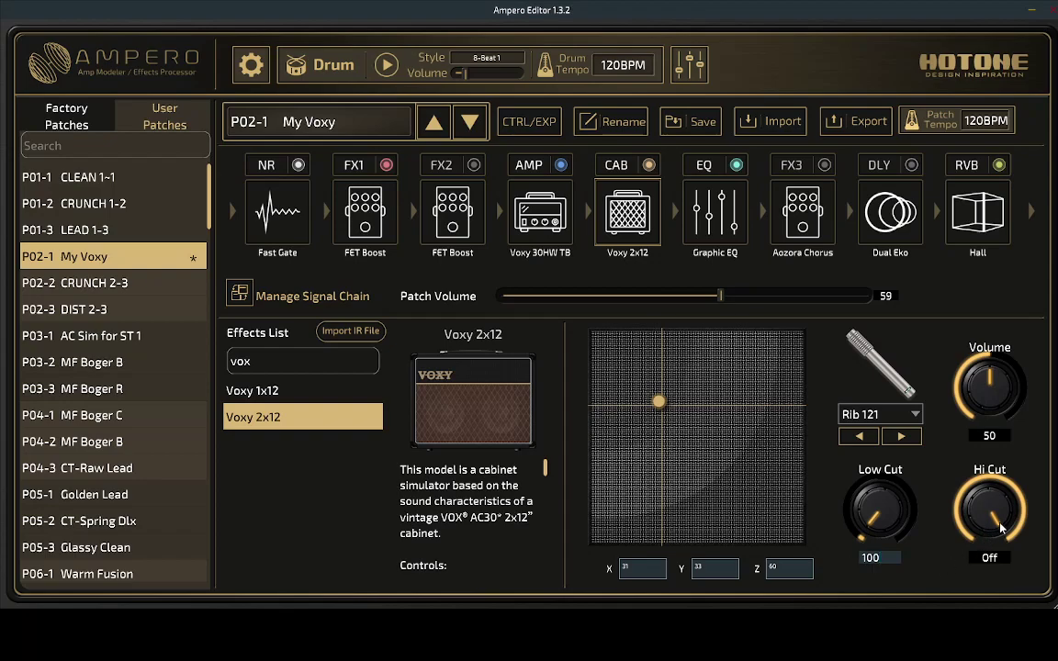
Lower the Voxy 2x12 cabinet's Hi Cut to about 12110.
scroll(1003, 512, down, 5)
scroll(1003, 494, down, 4)
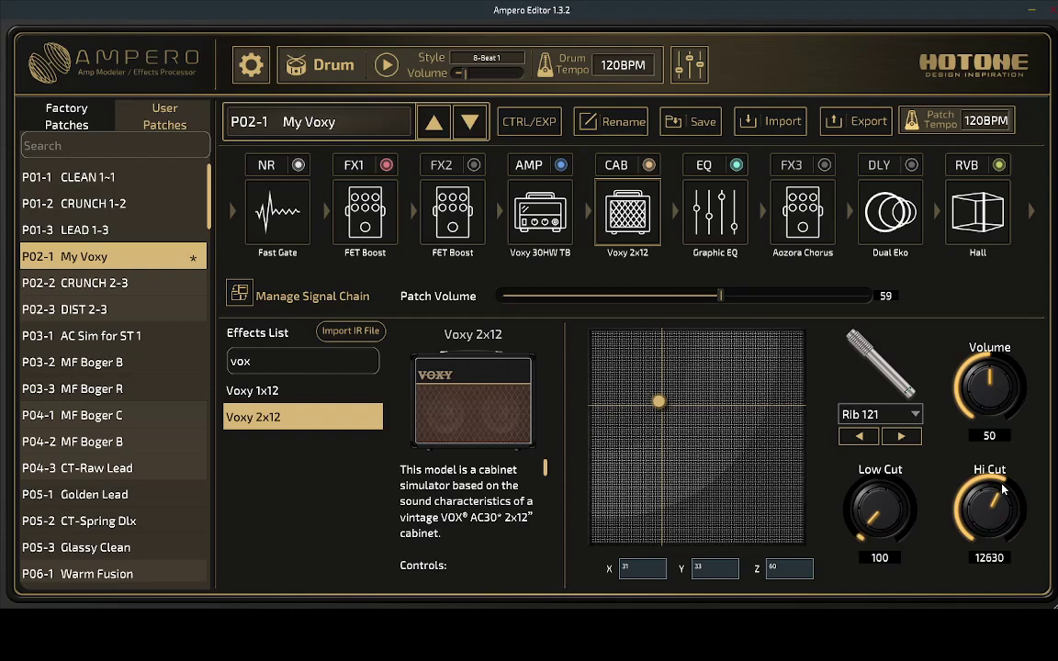
scroll(1002, 492, down, 3)
scroll(1002, 485, down, 3)
scroll(1002, 480, down, 4)
scroll(1001, 478, up, 4)
double_click(990, 557)
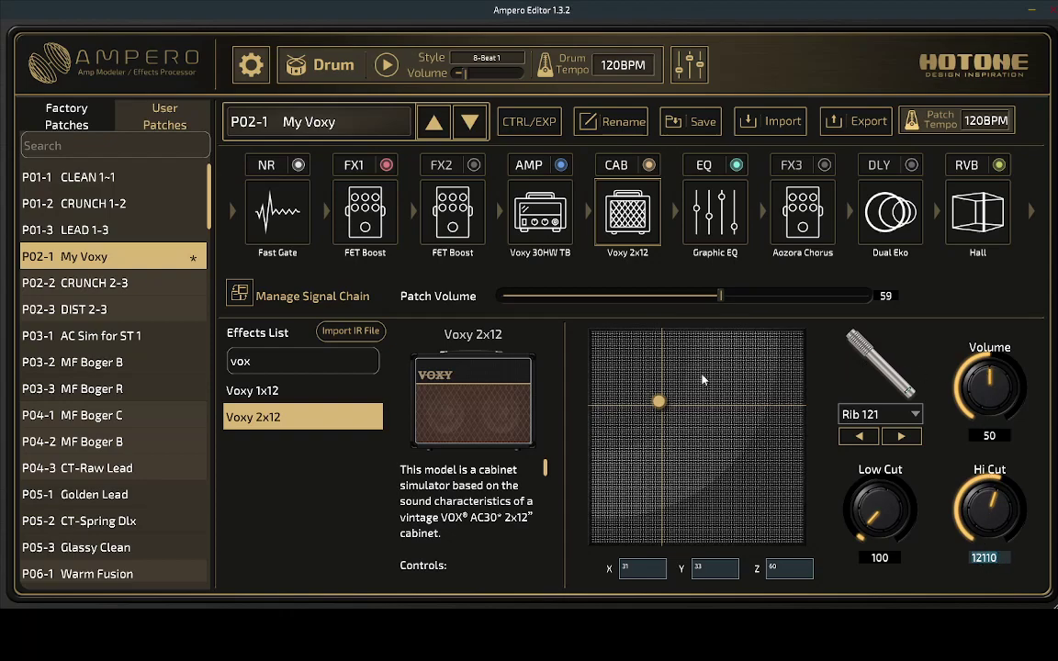
Examine the Graphic EQ's band levels from 31Hz through 16kHz.
click(721, 209)
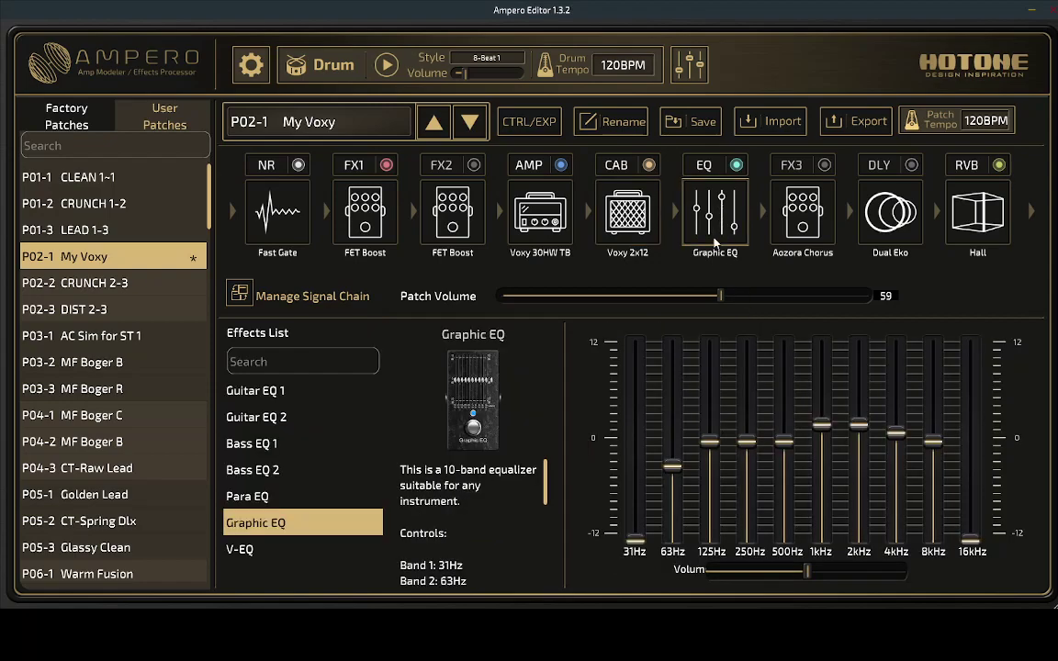
mouse_move(635, 541)
mouse_move(673, 468)
mouse_move(703, 483)
mouse_move(786, 449)
mouse_move(855, 428)
mouse_move(892, 439)
mouse_move(972, 539)
mouse_down()
mouse_move(975, 531)
mouse_move(972, 541)
mouse_up()
Review the Dual Eko delay's mix, feedback and time values for both channels, toggling Trail off and back on.
click(889, 214)
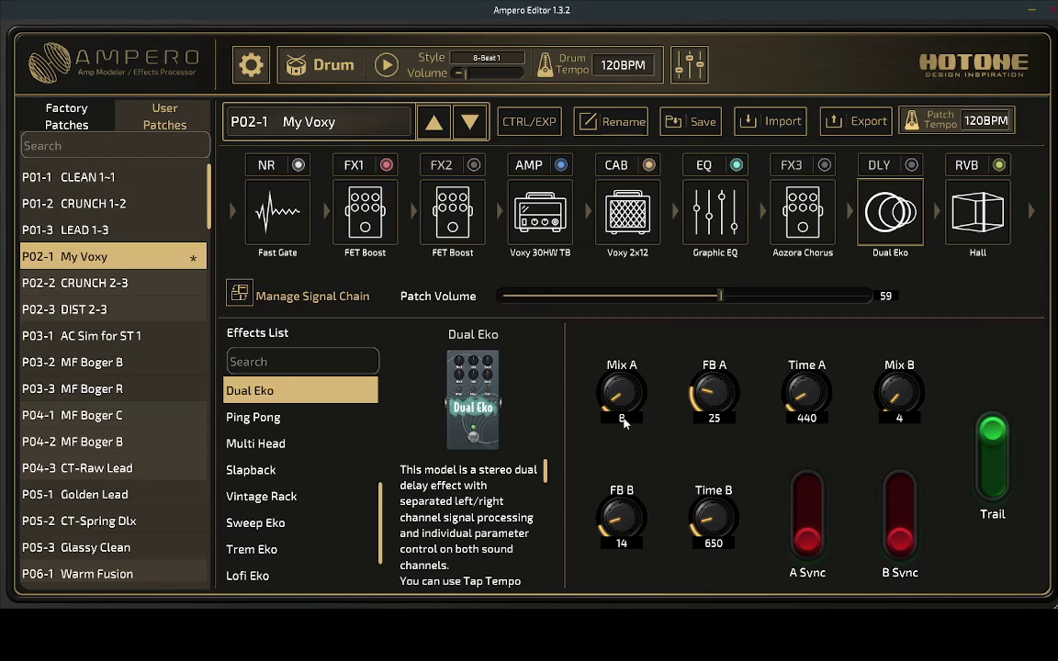
double_click(713, 417)
double_click(806, 422)
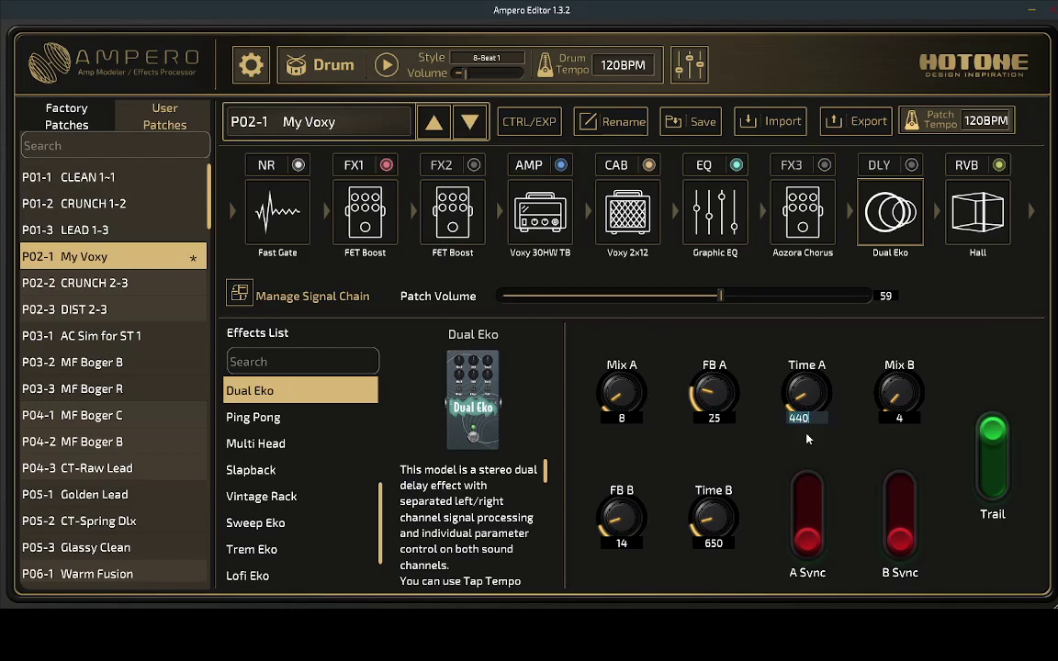
double_click(899, 418)
double_click(621, 542)
double_click(707, 543)
click(994, 447)
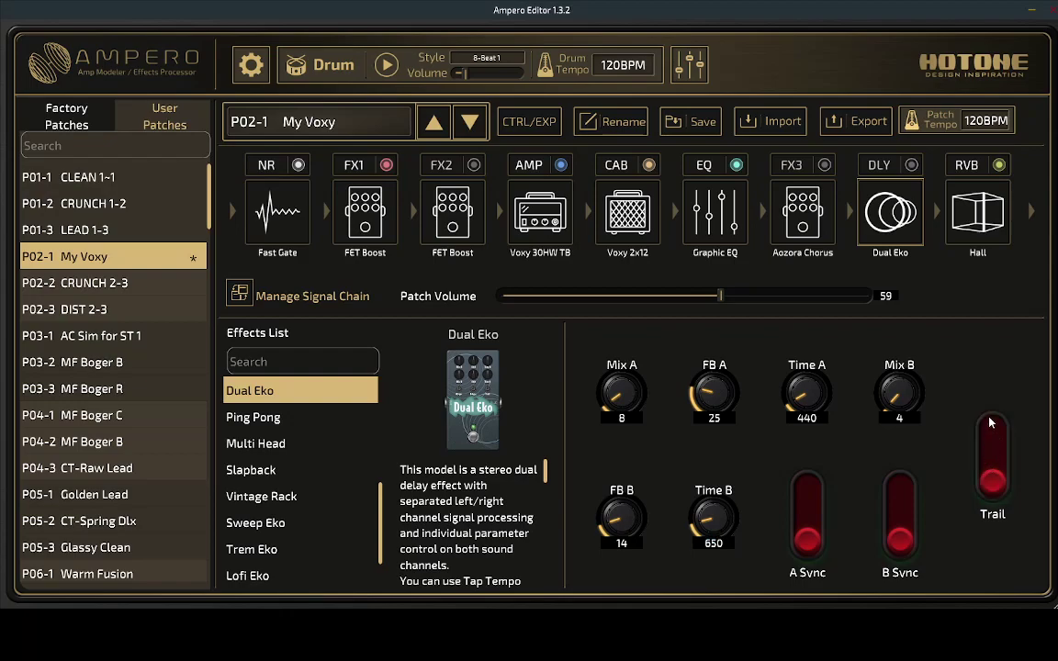
click(990, 424)
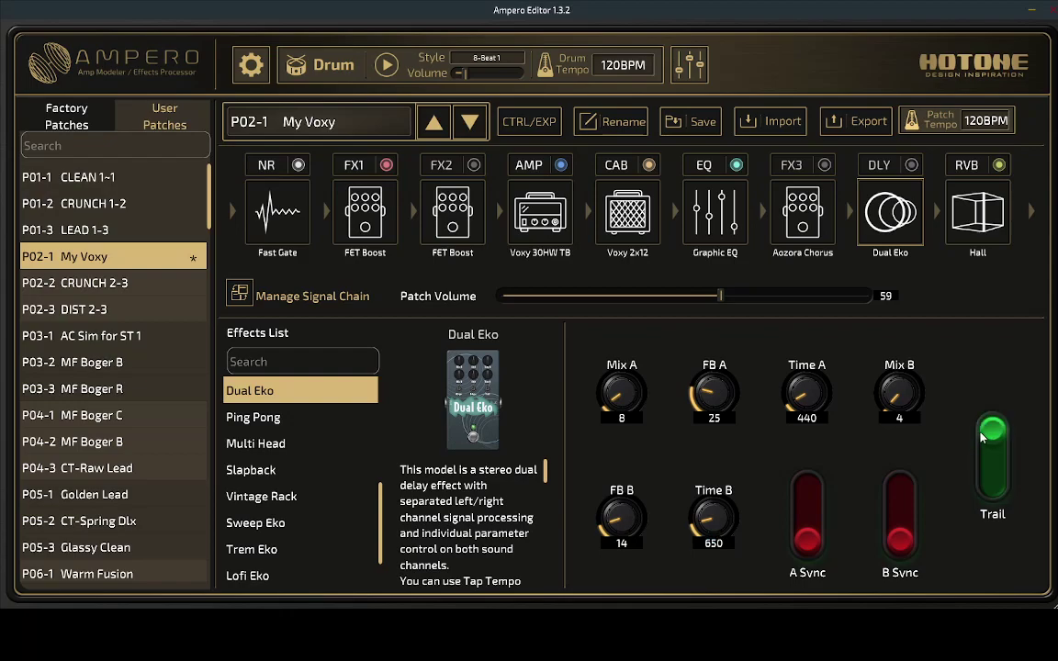
Review the Hall reverb's mix, pre delay and decay settings in the RVB slot.
click(971, 213)
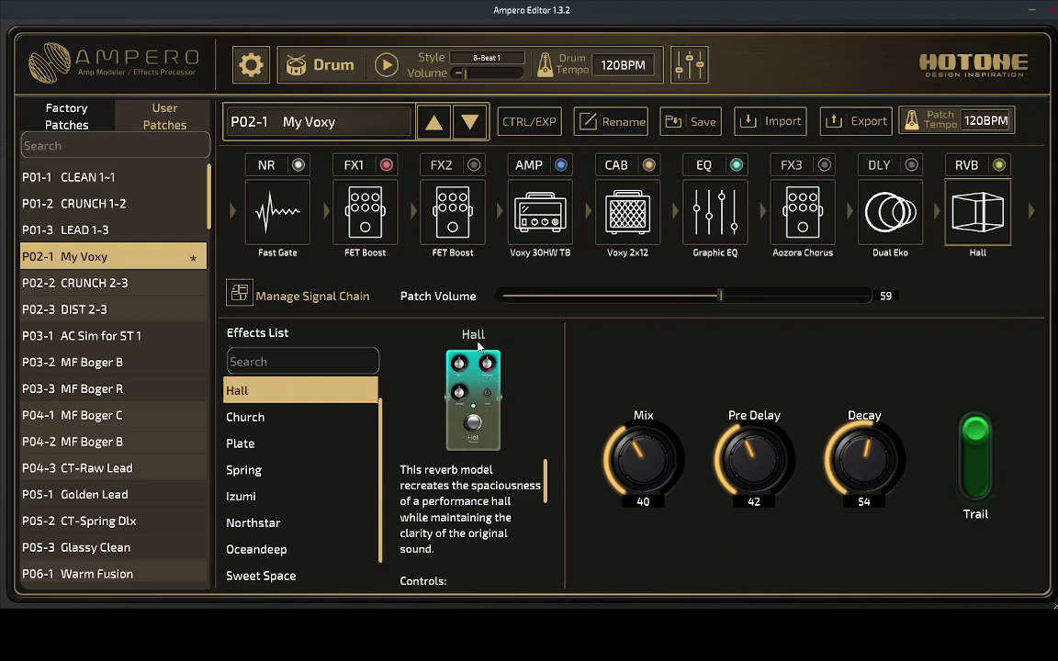
click(643, 501)
key(Tab)
key(Tab)
key(Return)
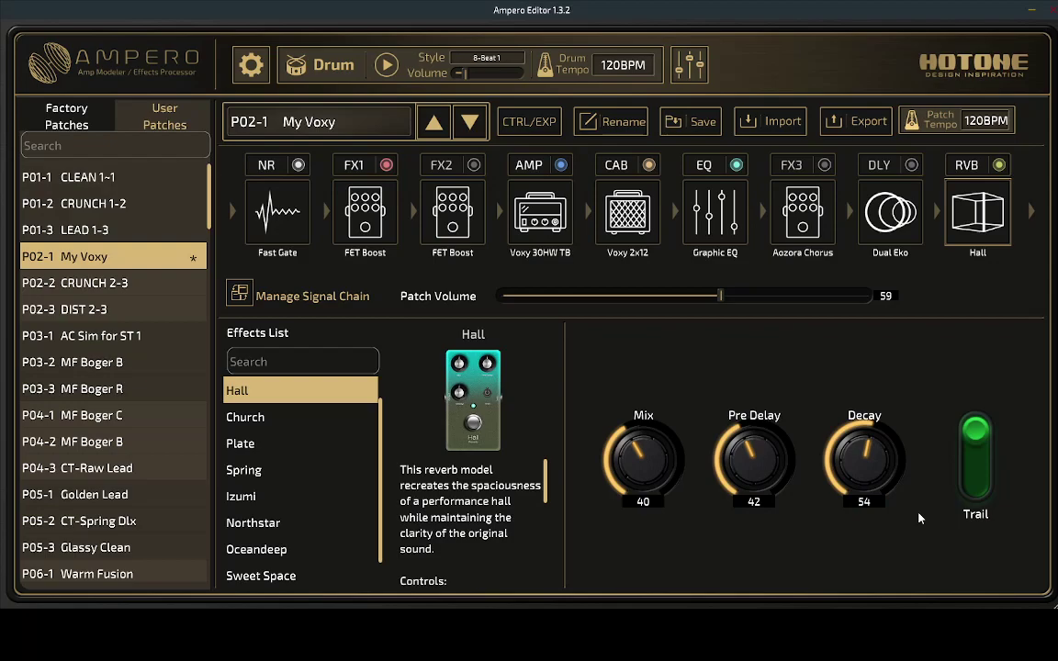